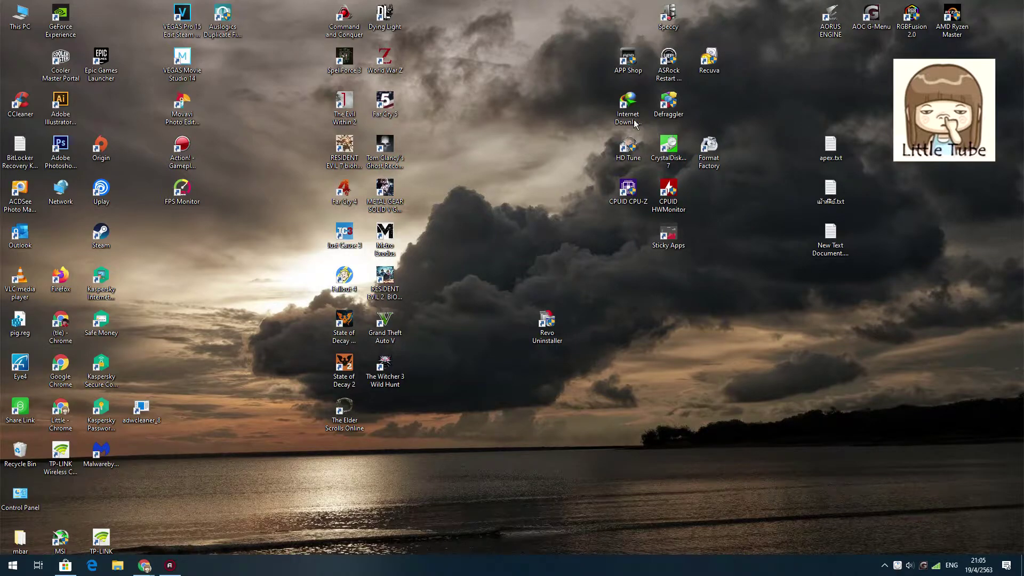
Step: Search Windows for the voice recording app with the term "voice" in place of "webcast", and close the search
right_click(2, 573)
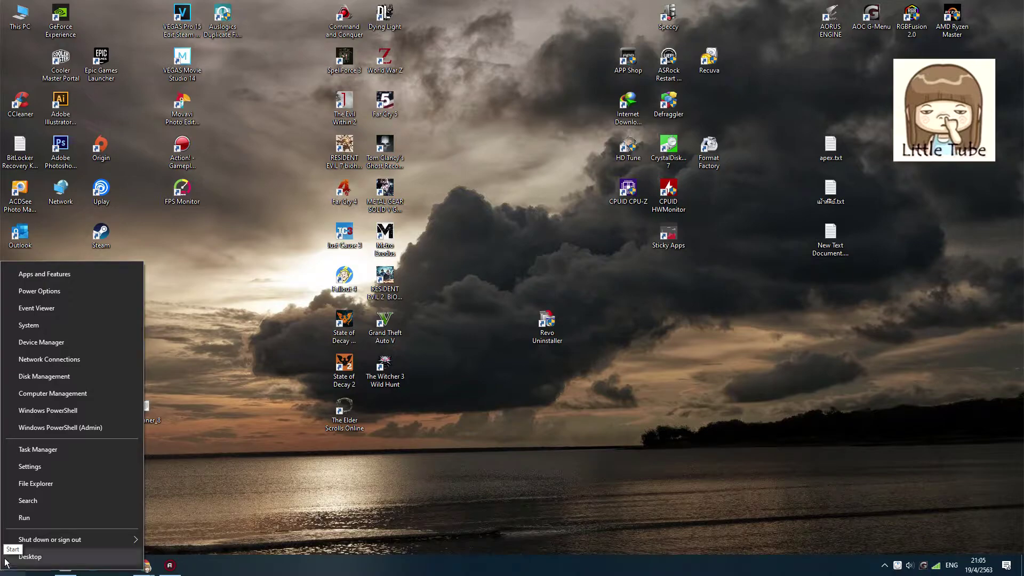
click(22, 501)
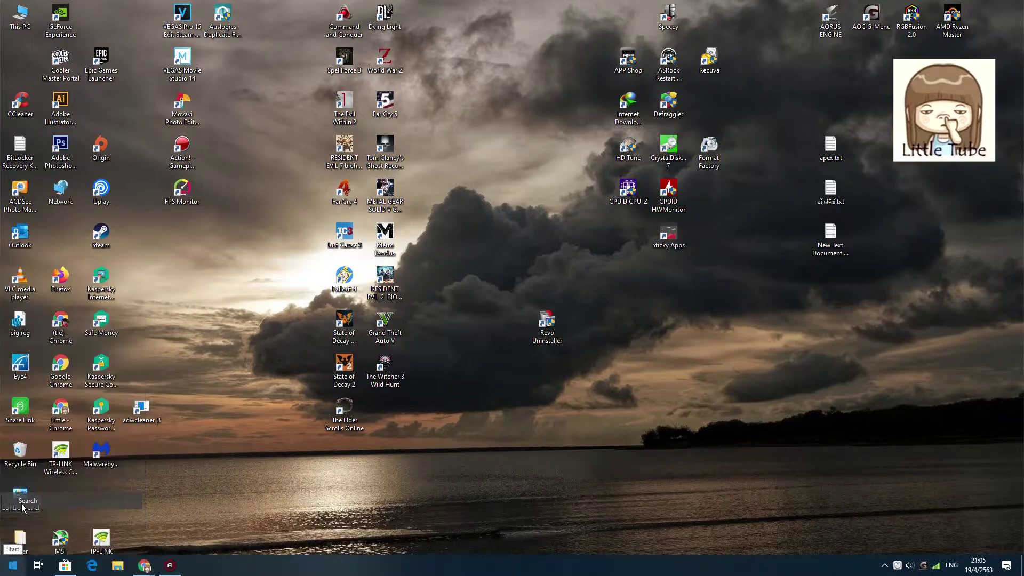
text(webcast)
drag(82, 544, 47, 544)
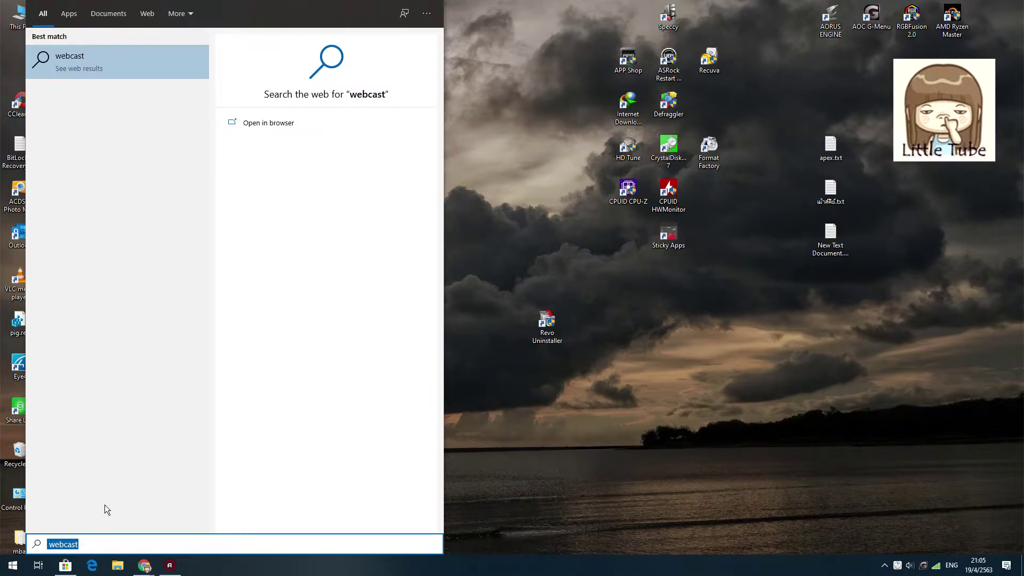
text(voice)
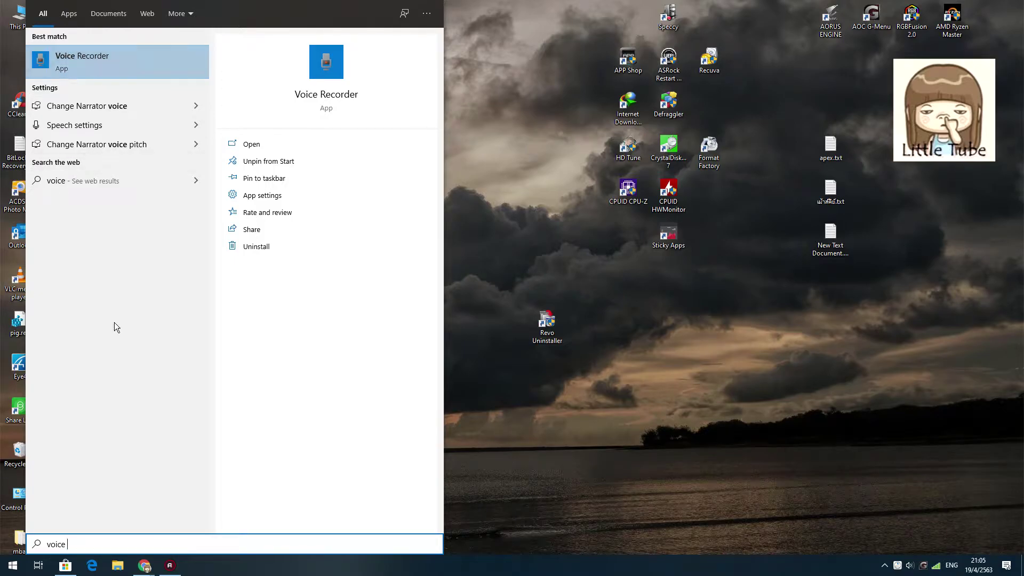
click(648, 364)
Step: Find Voice Recorder under V in the full list of installed apps and launch it
click(13, 565)
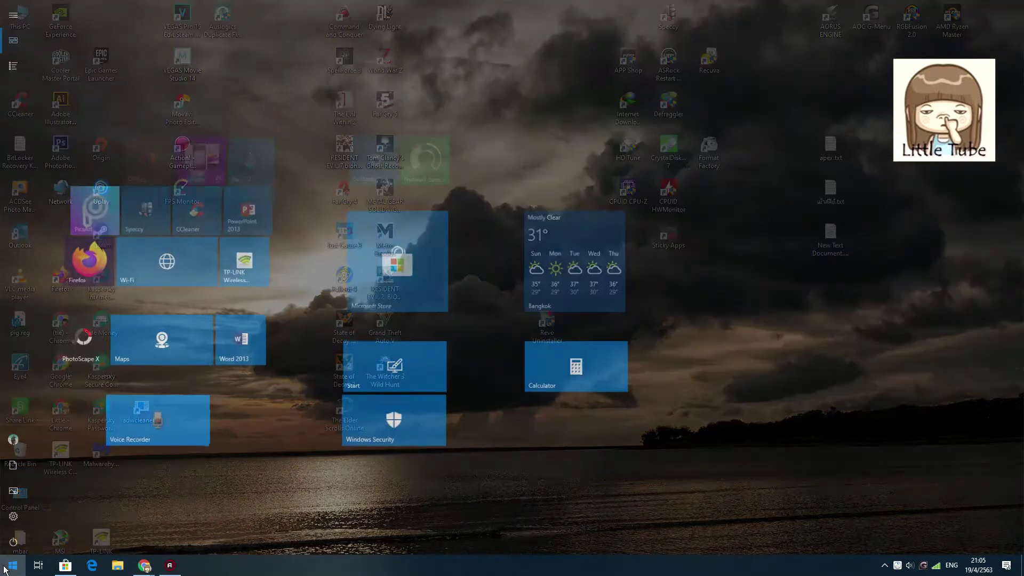
click(23, 64)
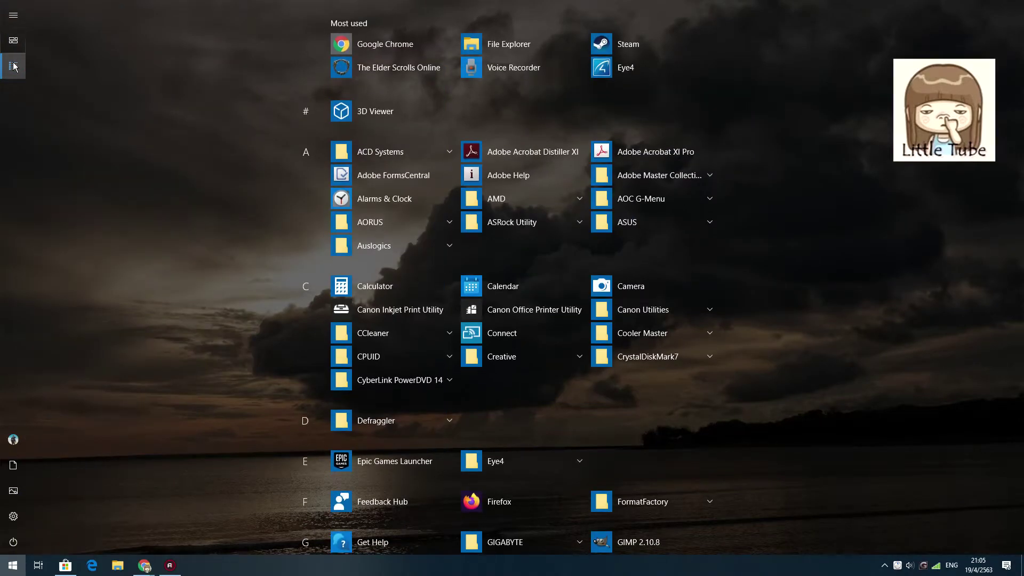
scroll(287, 264, down, 3)
scroll(298, 277, down, 6)
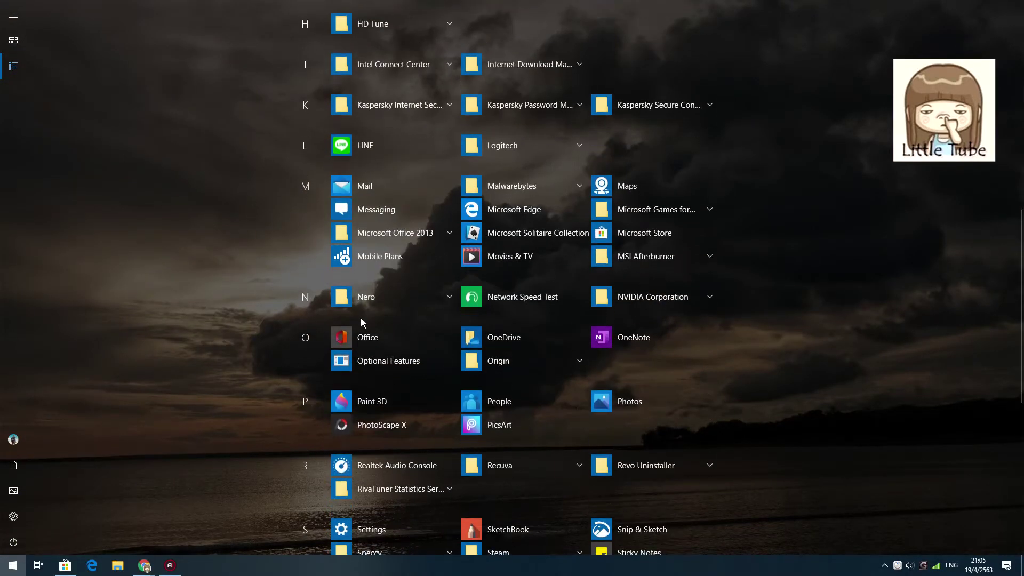
scroll(369, 327, down, 1)
scroll(371, 330, down, 5)
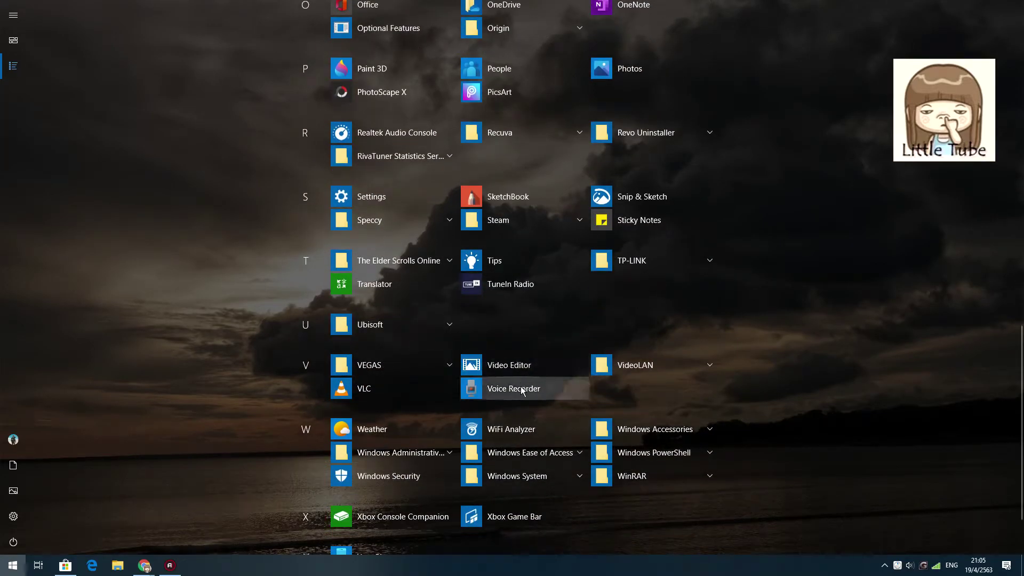
click(518, 390)
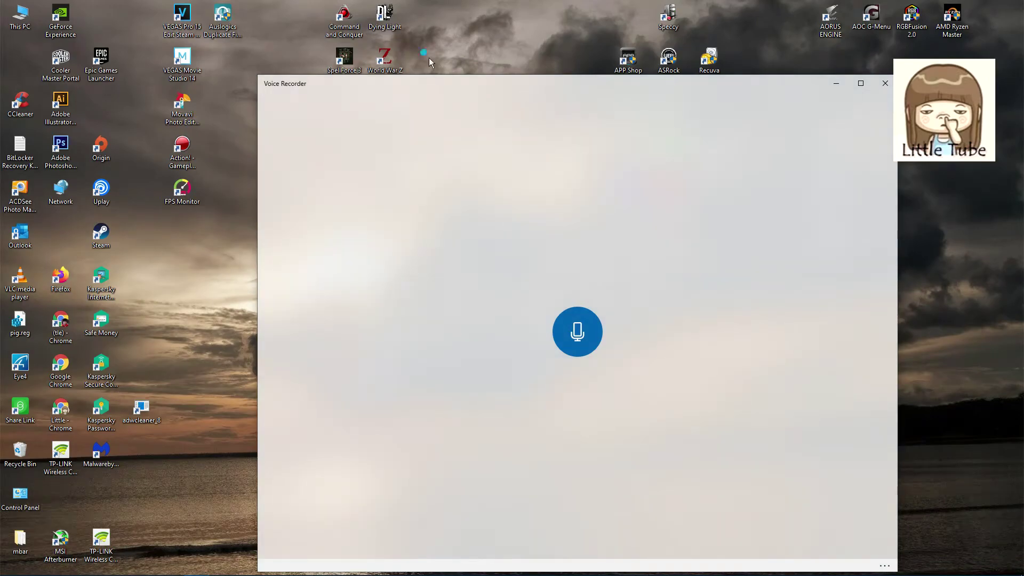
Step: Reposition the Voice Recorder window and record a voice clip about 4 seconds long
drag(441, 83, 381, 65)
click(511, 306)
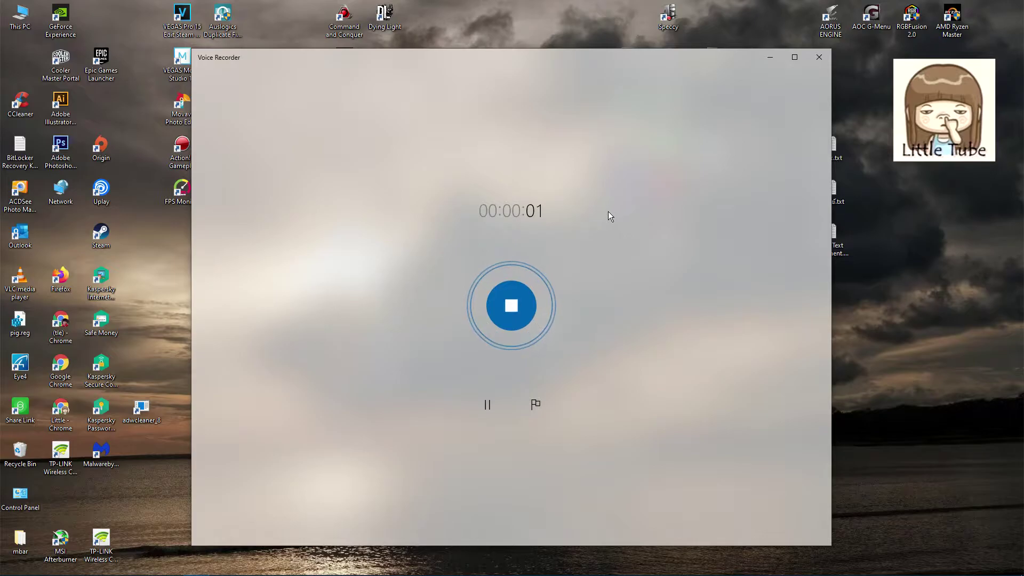
click(501, 315)
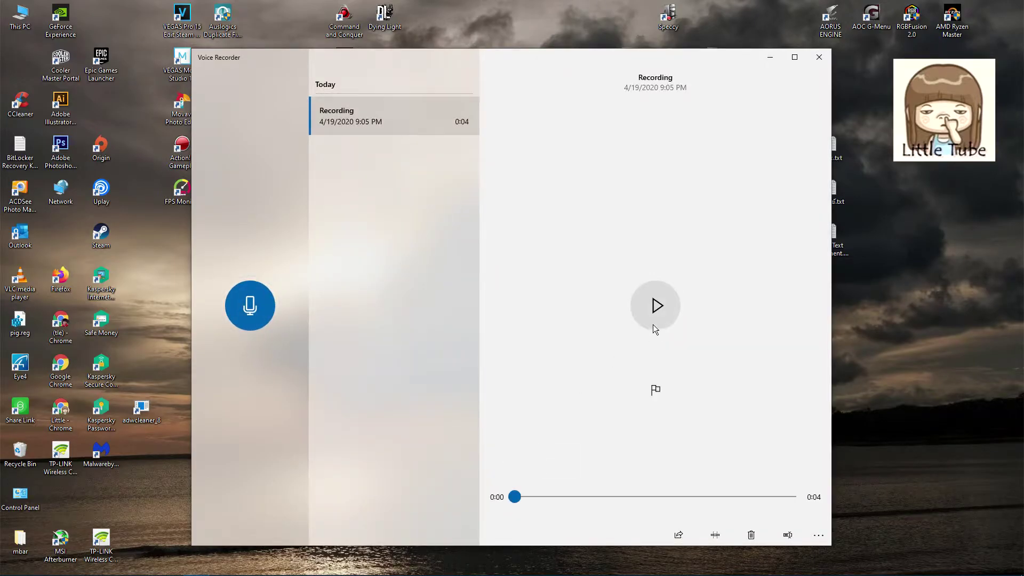
Step: Play back the new recording and minimize Voice Recorder
click(657, 319)
click(663, 314)
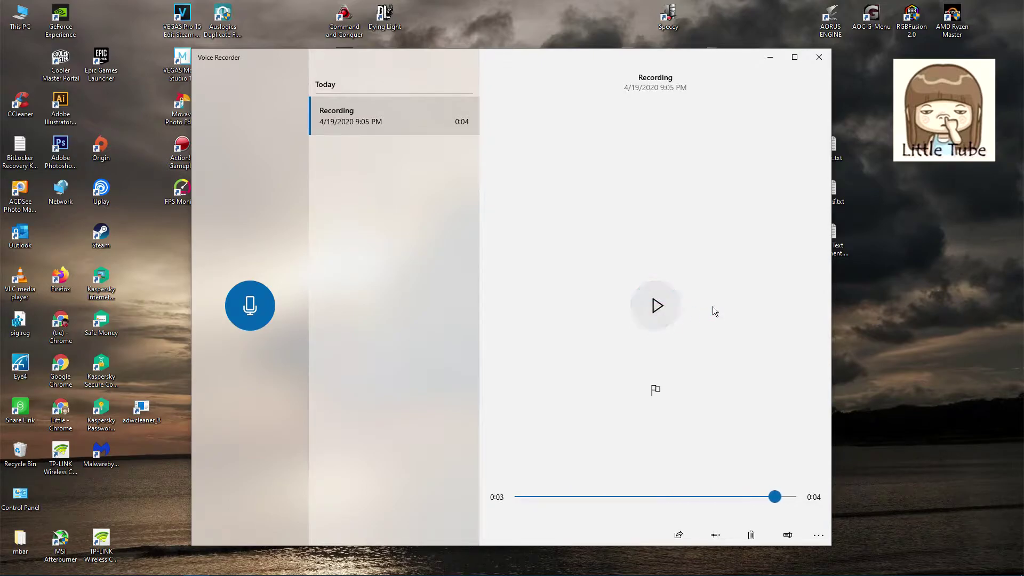
click(770, 57)
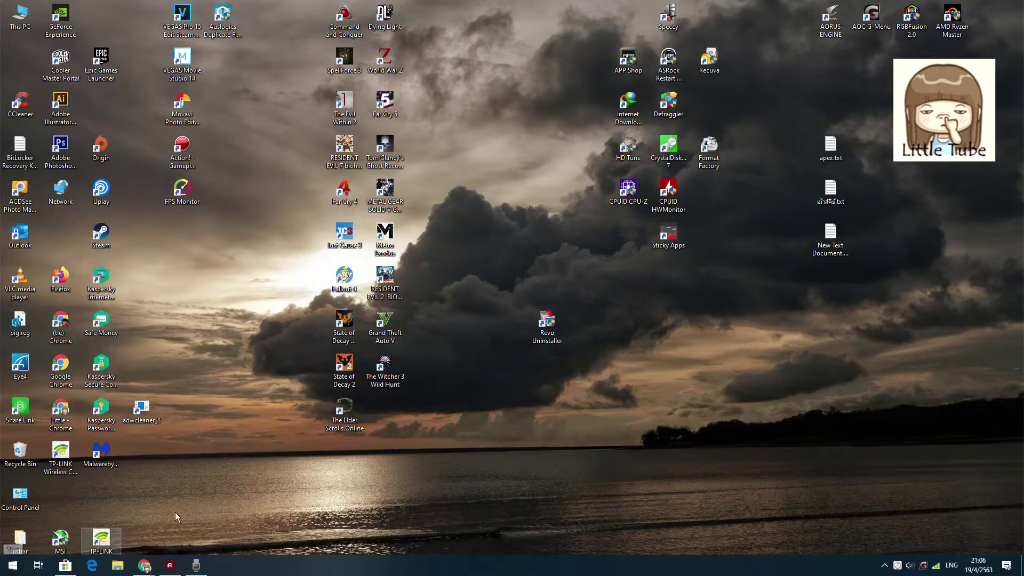
Step: Switch to Microsoft Store, bring up the search field on the Windows Voice Recorder page, and minimize the store
click(66, 565)
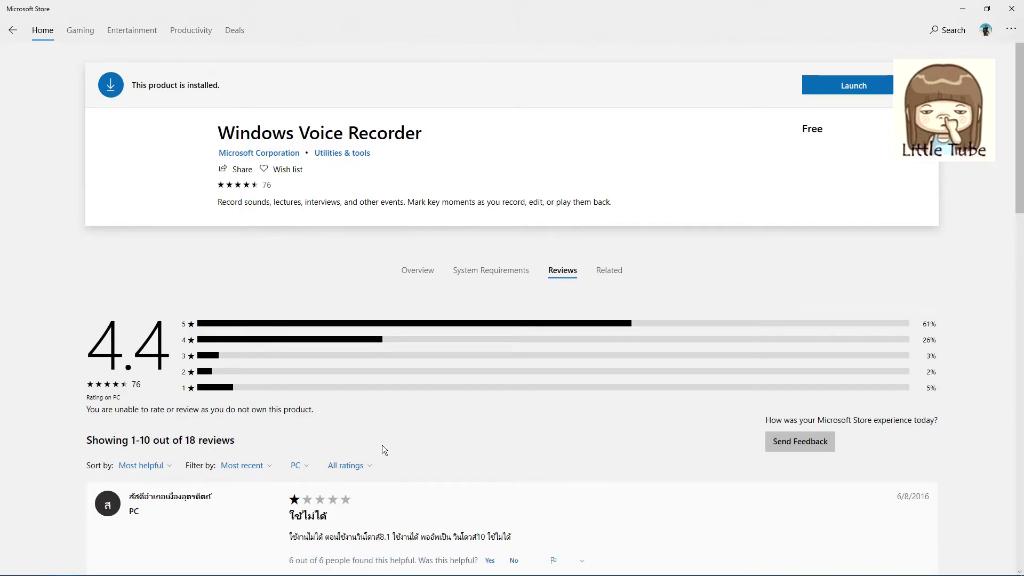
click(943, 29)
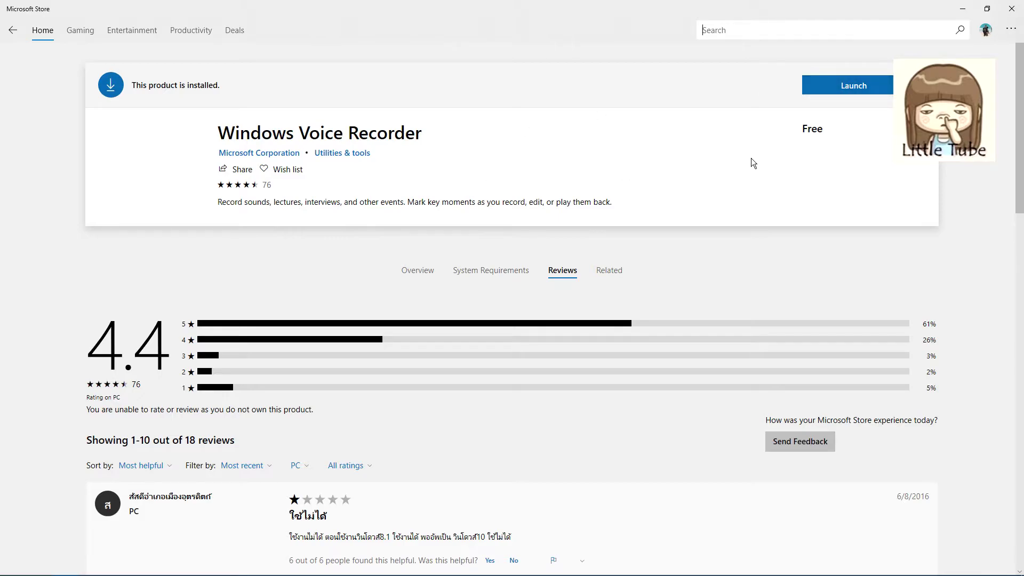
click(963, 8)
Step: Switch back to Voice Recorder and view the actions available for the saved recording, without applying any
click(197, 566)
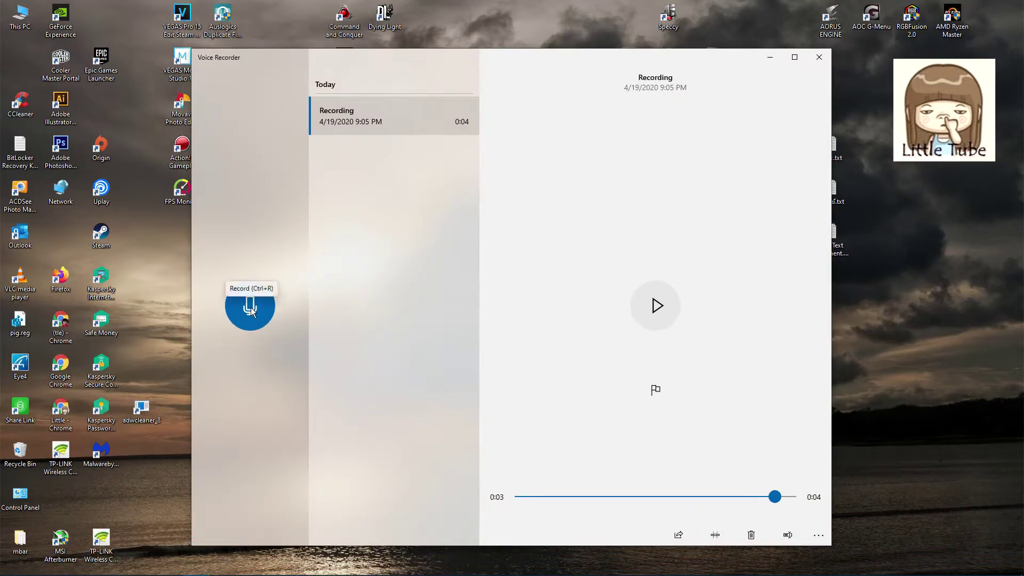
right_click(384, 121)
click(326, 184)
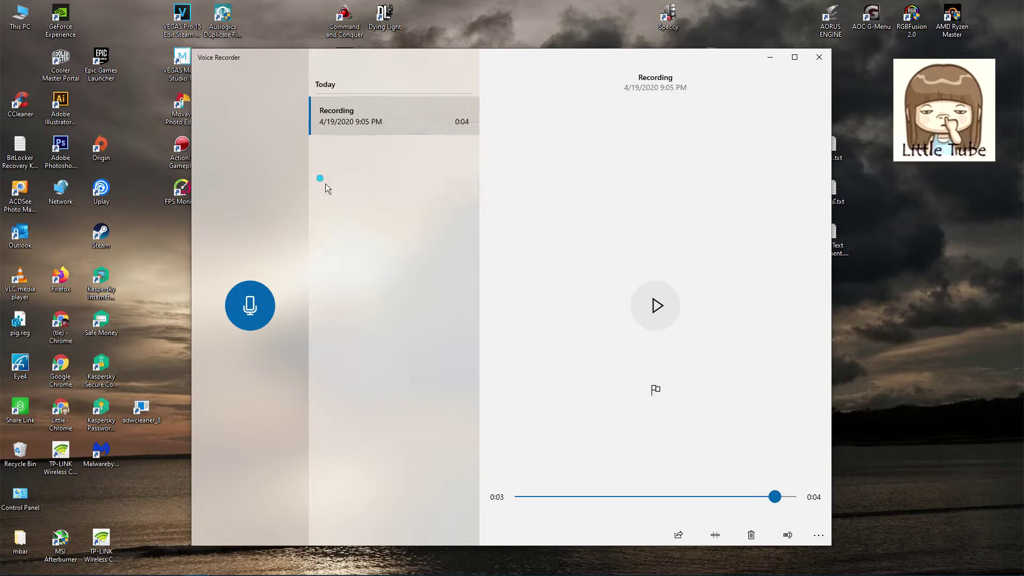
right_click(356, 119)
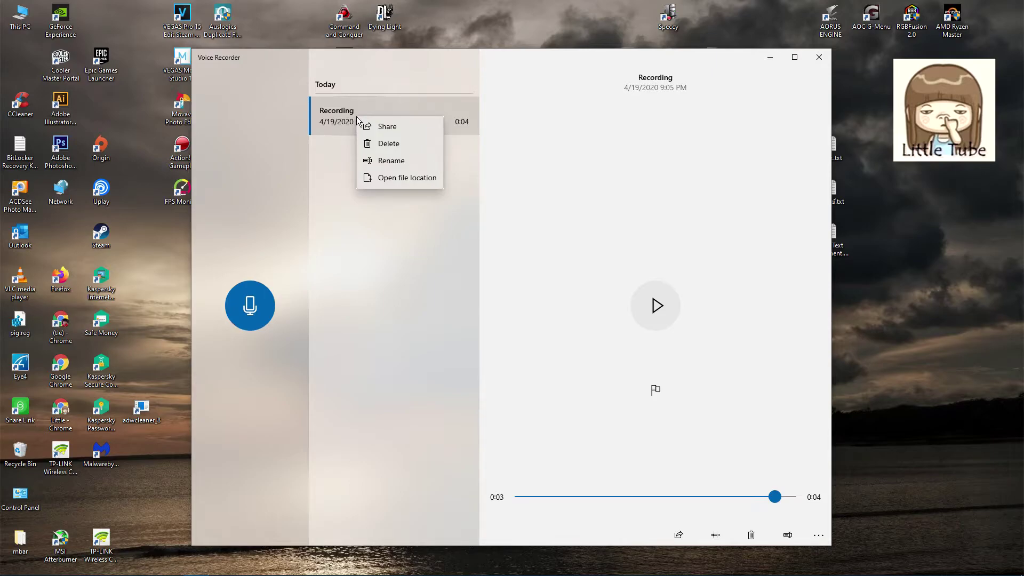
click(330, 176)
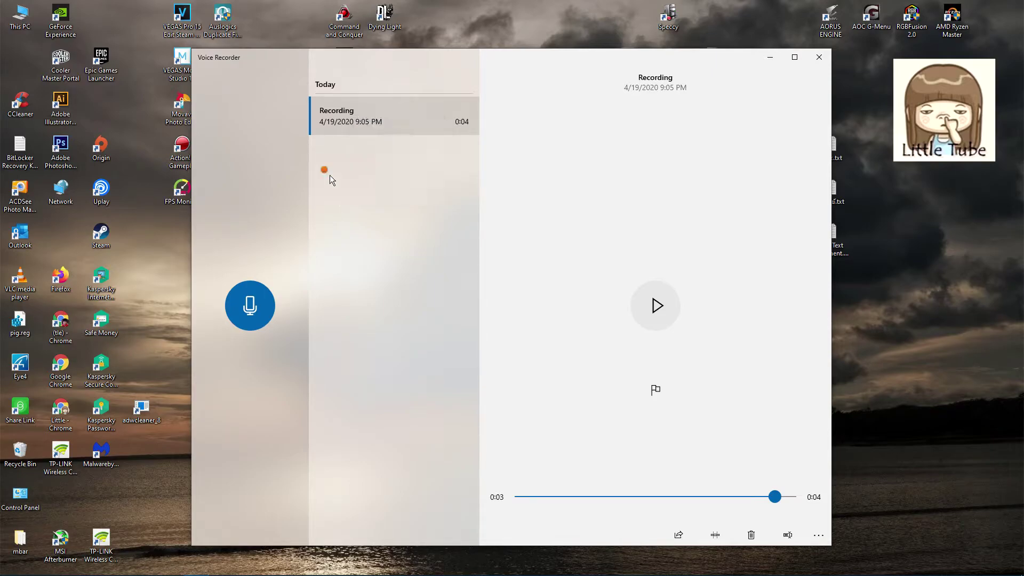
Step: Rename the saved recording as "เทส"
right_click(351, 124)
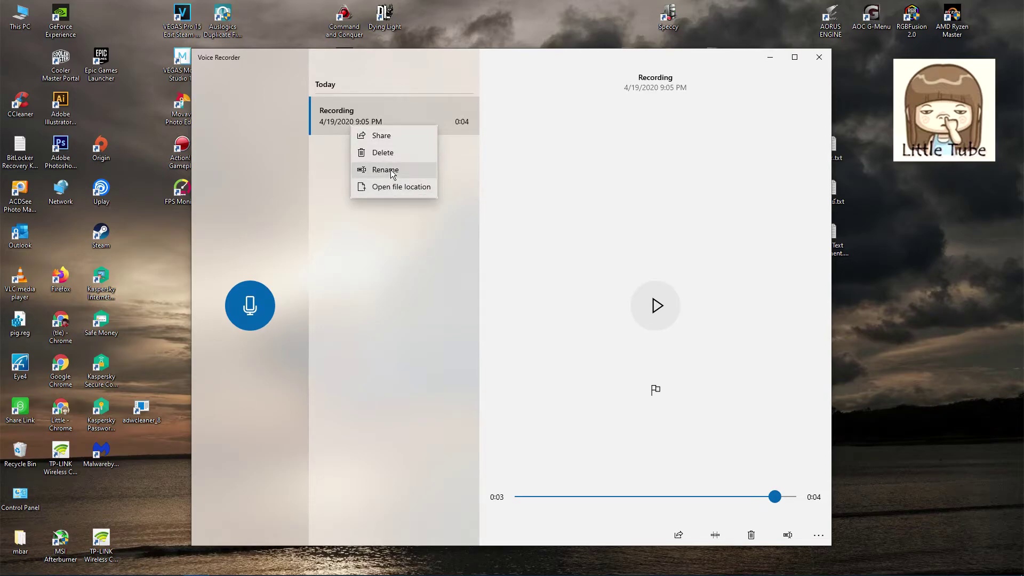
click(392, 171)
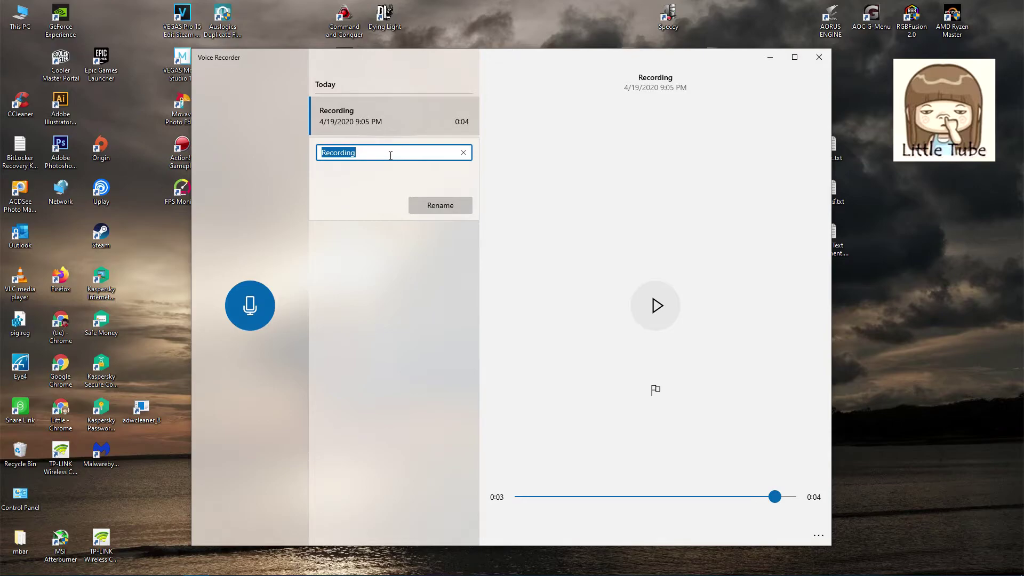
text(gml)
key(BackSpace)
key(BackSpace)
key(BackSpace)
text(เทส)
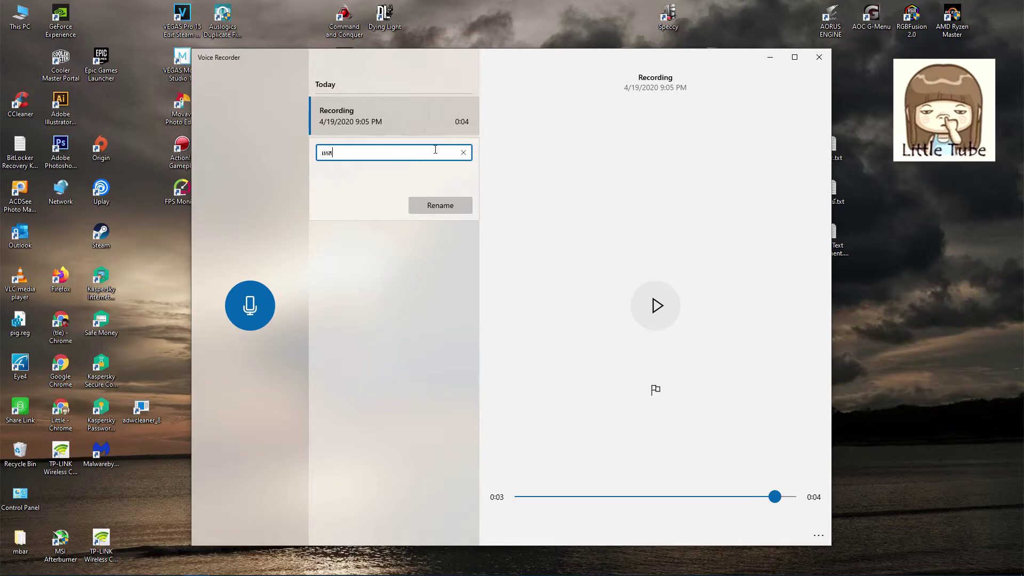
click(468, 203)
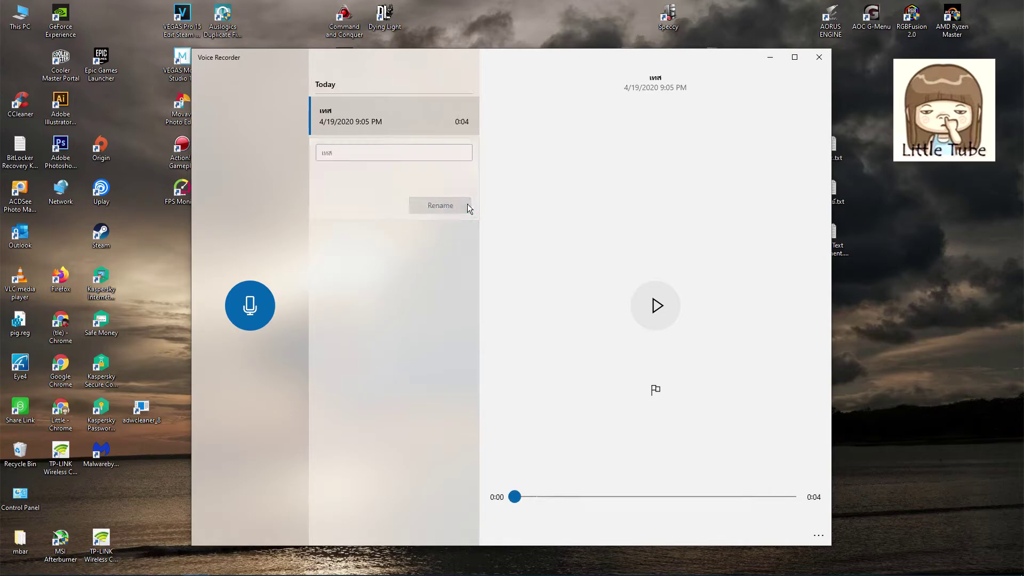
Step: Review the actions offered for the recording "เทส", including the one for its file location, and dismiss them
right_click(406, 128)
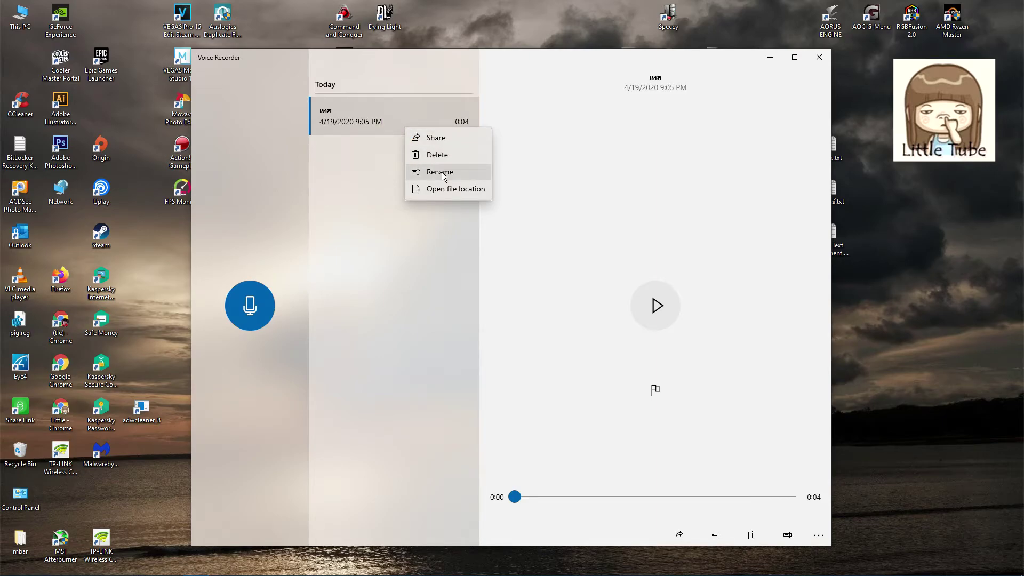
click(459, 192)
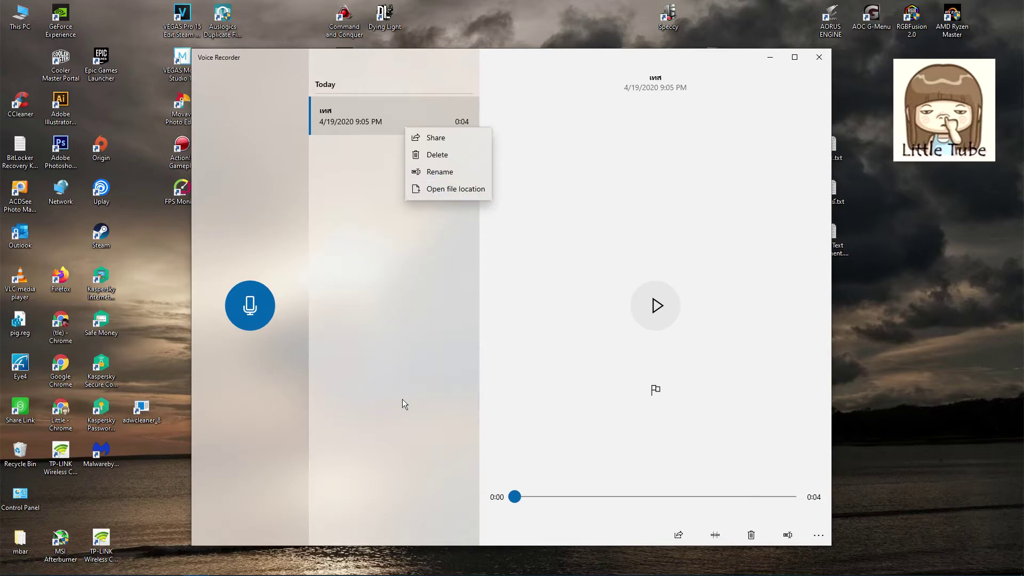
click(350, 308)
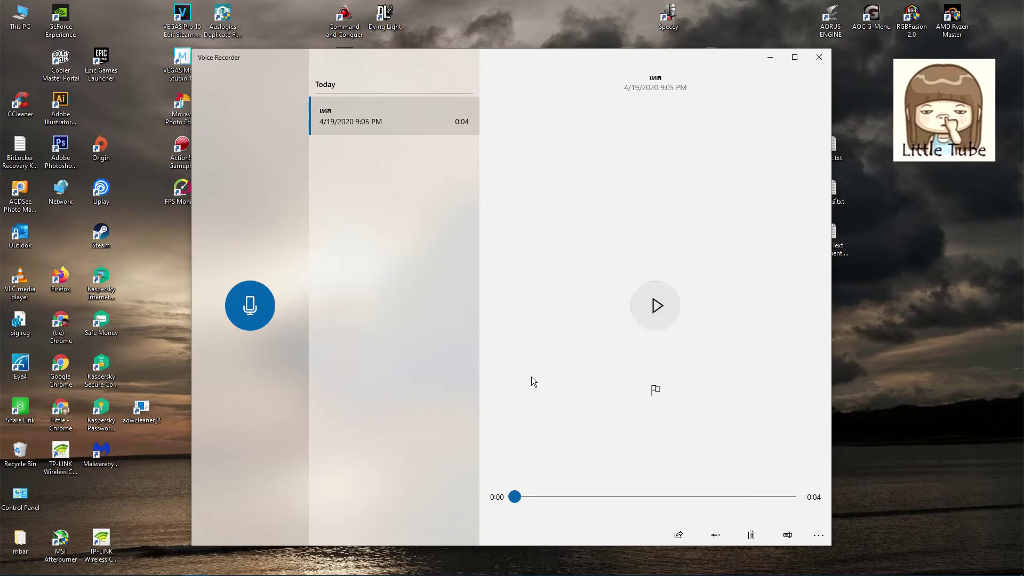
Step: Switch to Microsoft Store and read through the ratings and user reviews of Windows Voice Recorder
mouse_move(125, 572)
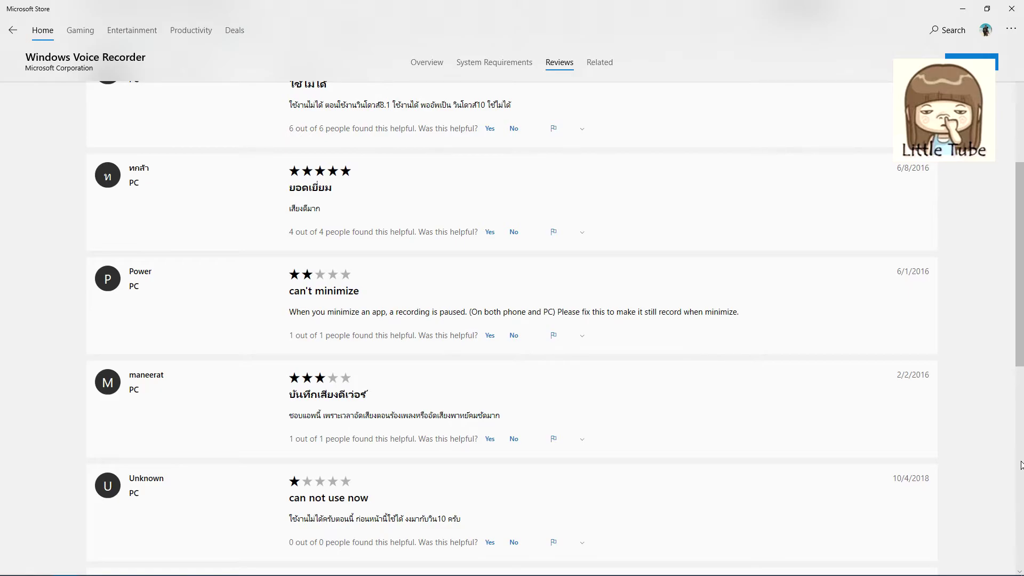
scroll(1012, 470, up, 8)
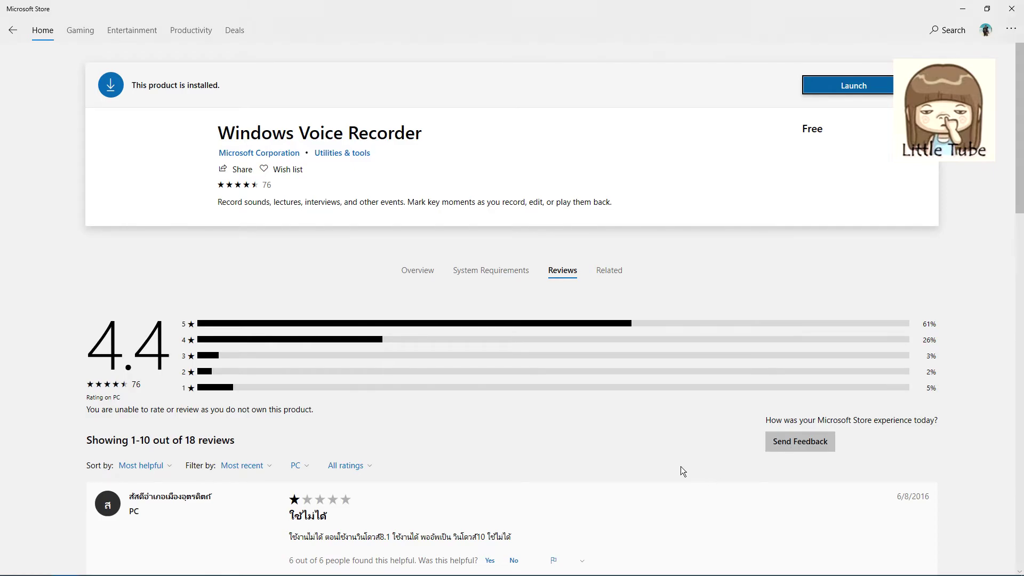
scroll(231, 286, down, 2)
scroll(230, 286, up, 2)
scroll(216, 235, down, 5)
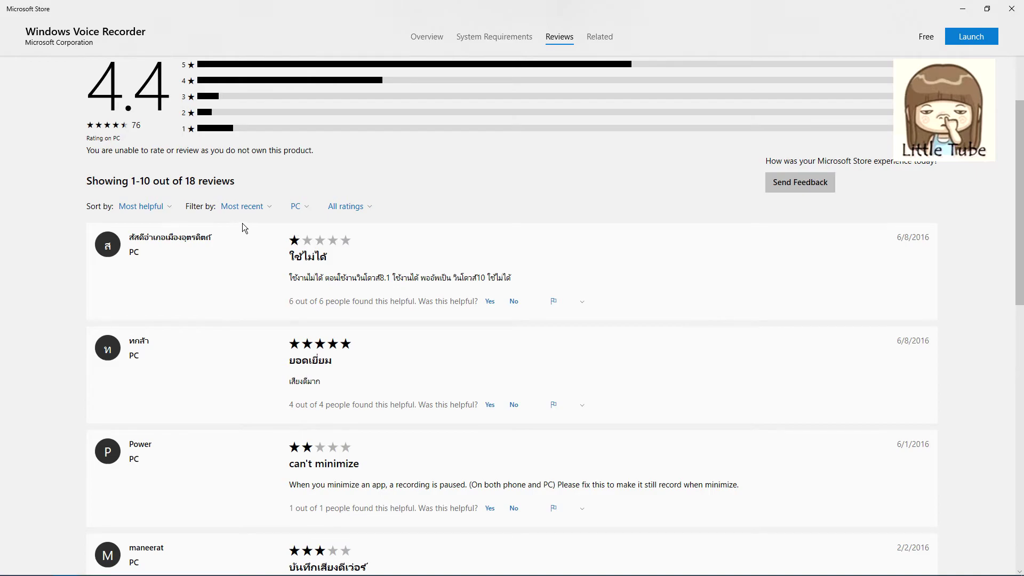
scroll(341, 246, up, 2)
scroll(340, 247, down, 3)
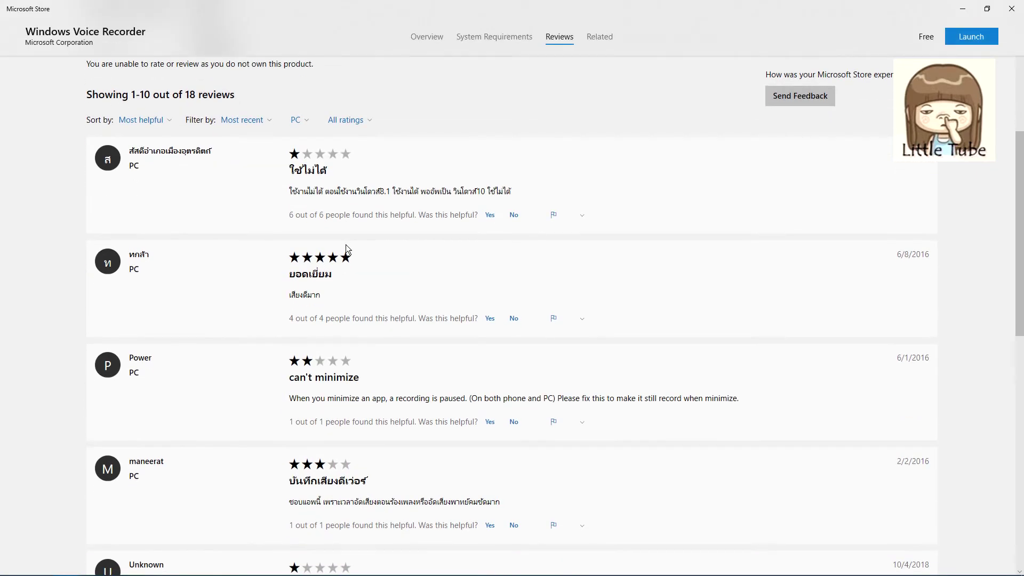
scroll(289, 309, down, 5)
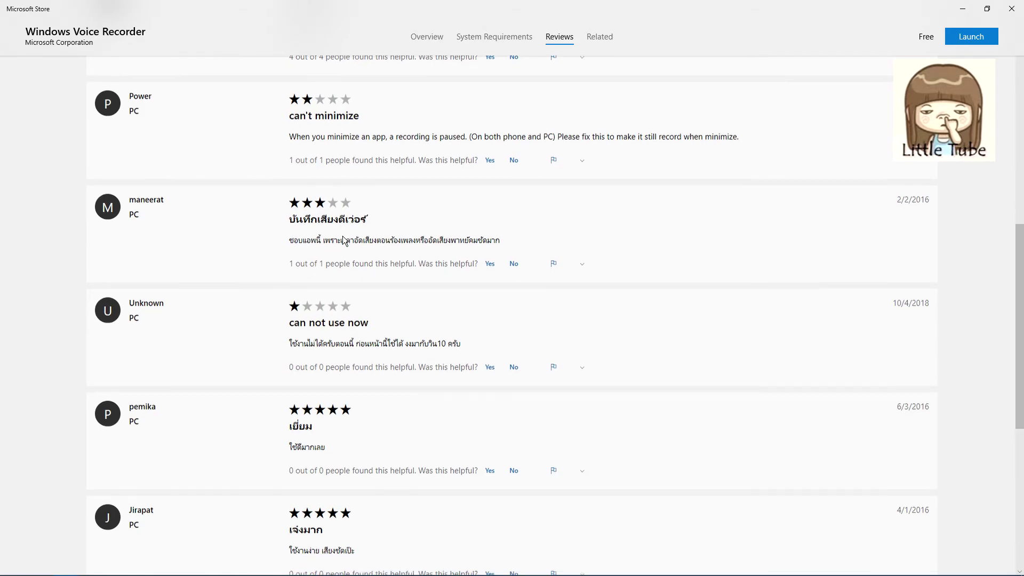
scroll(331, 253, down, 5)
scroll(337, 259, down, 3)
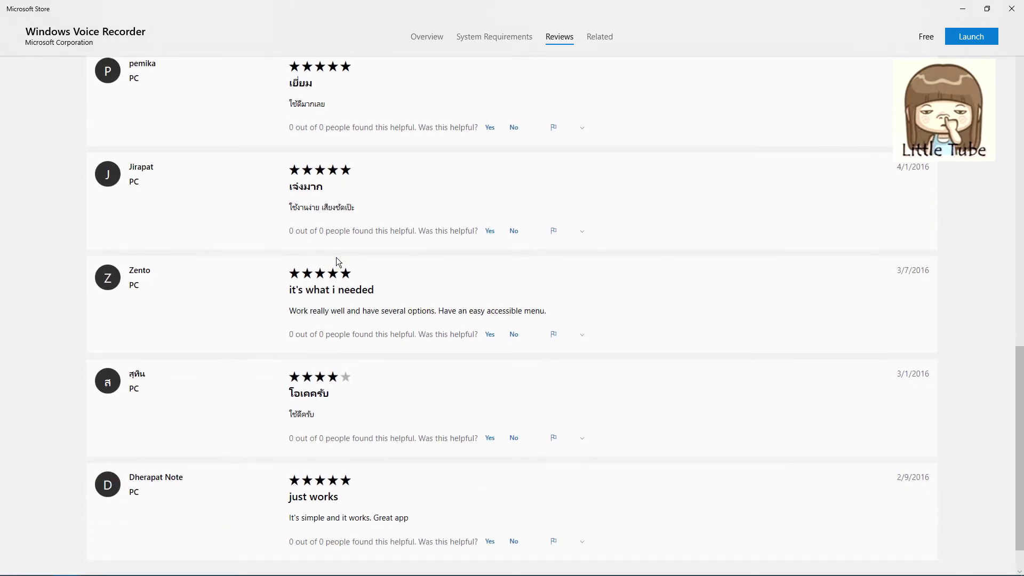
scroll(329, 298, up, 2)
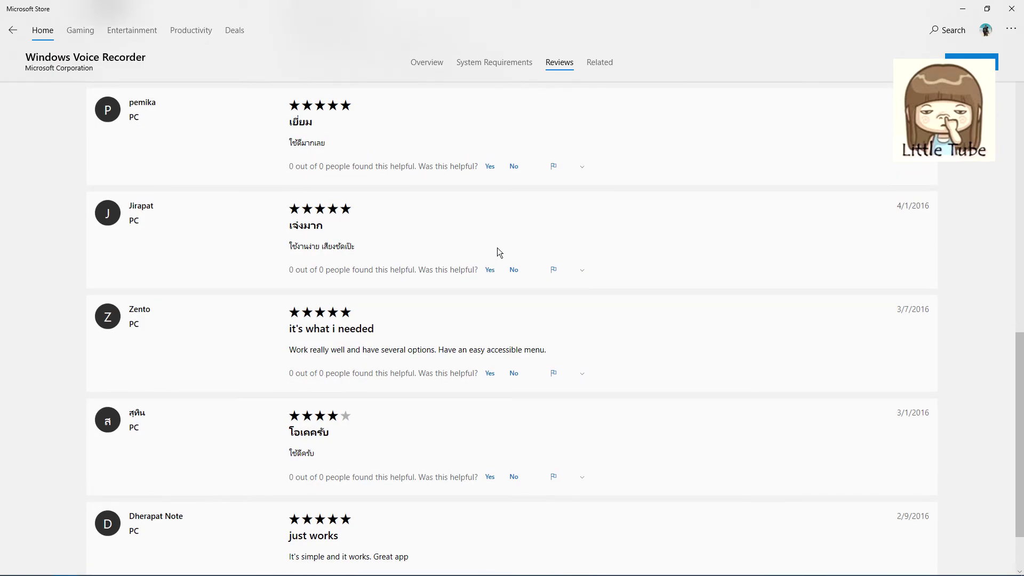
scroll(497, 247, up, 8)
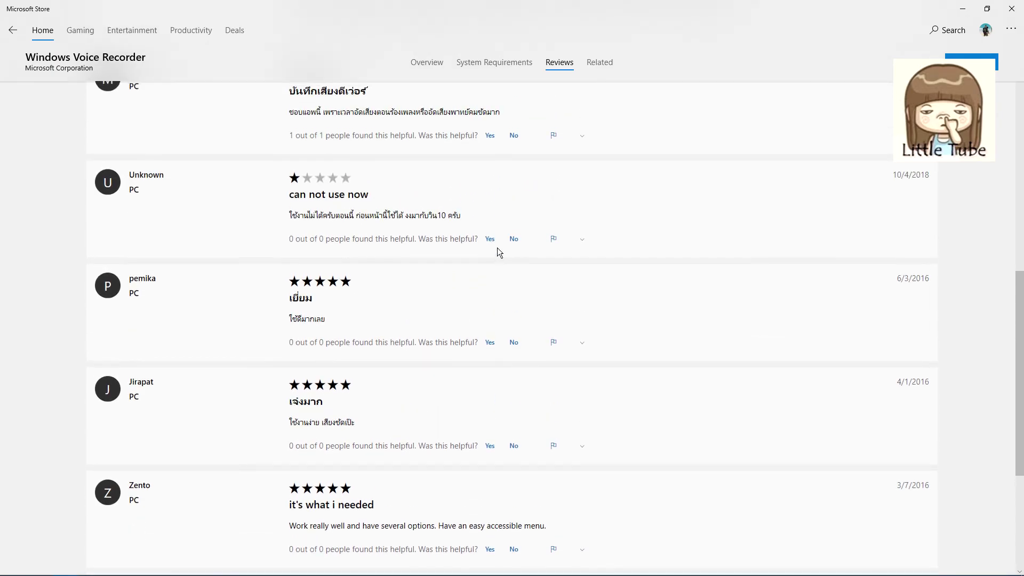
scroll(497, 248, up, 10)
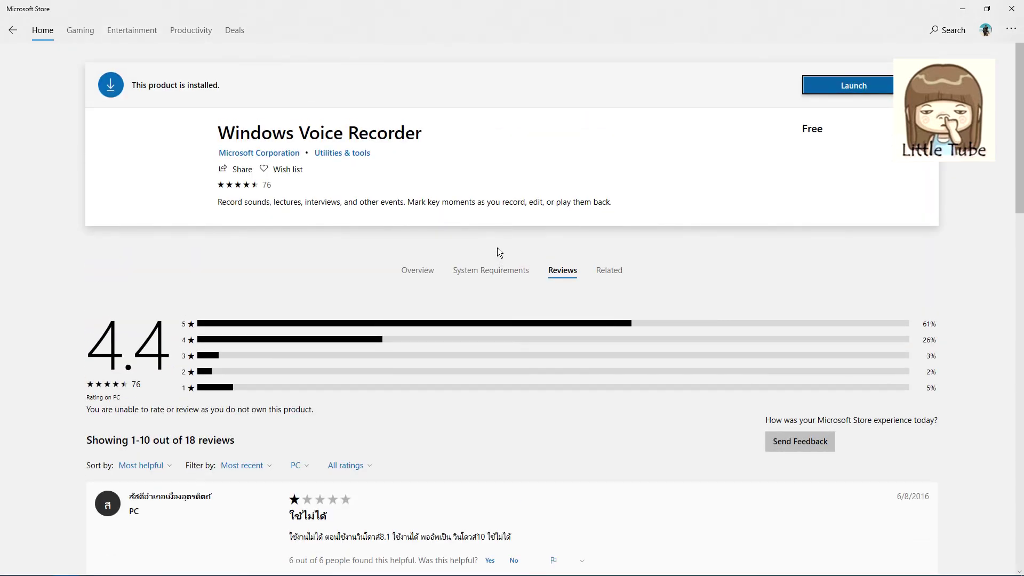